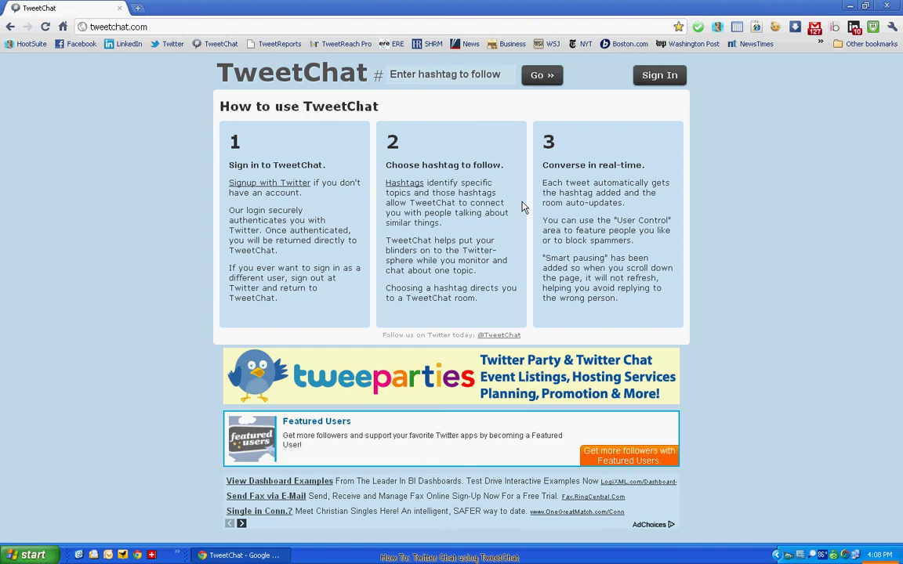
Step: Sign in to TweetChat with Twitter and authorize the app on the account
left_click(671, 77)
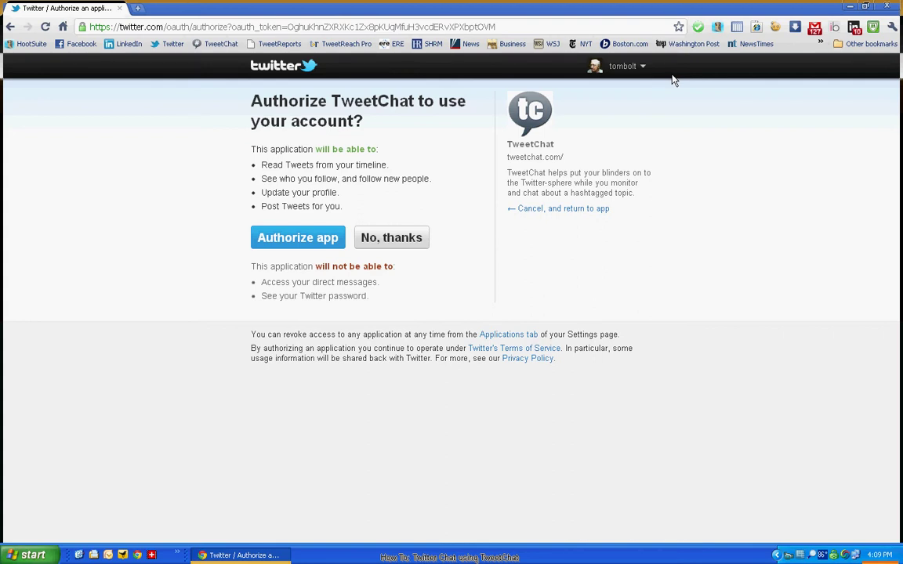
left_click(288, 242)
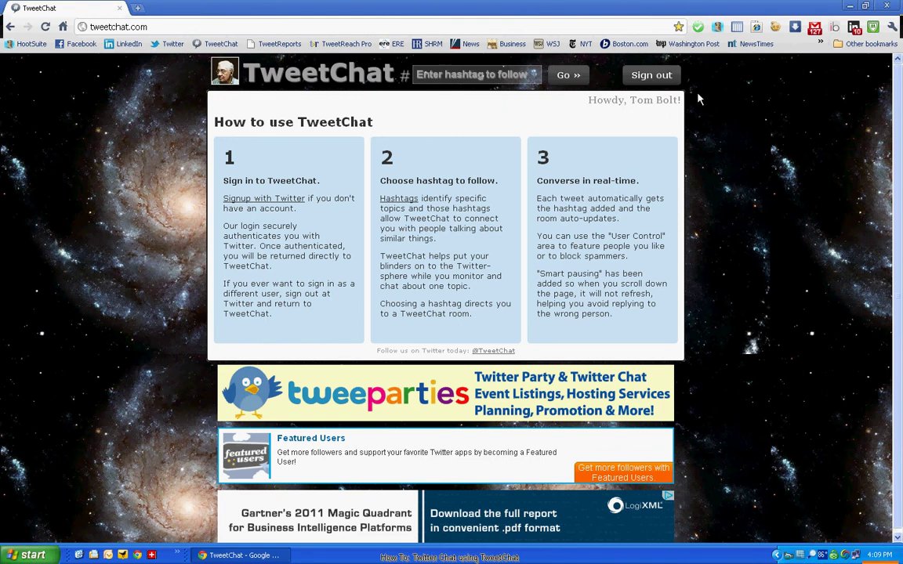
Step: Enter HFChat as the hashtag to follow
left_click(503, 70)
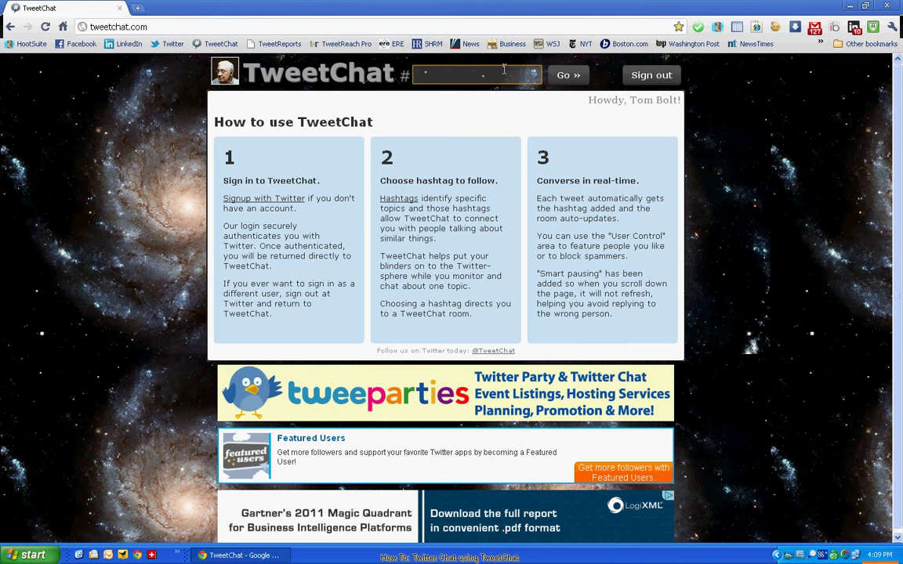
type("HFChat")
Step: Open the #HFChat room with Go
left_click(557, 81)
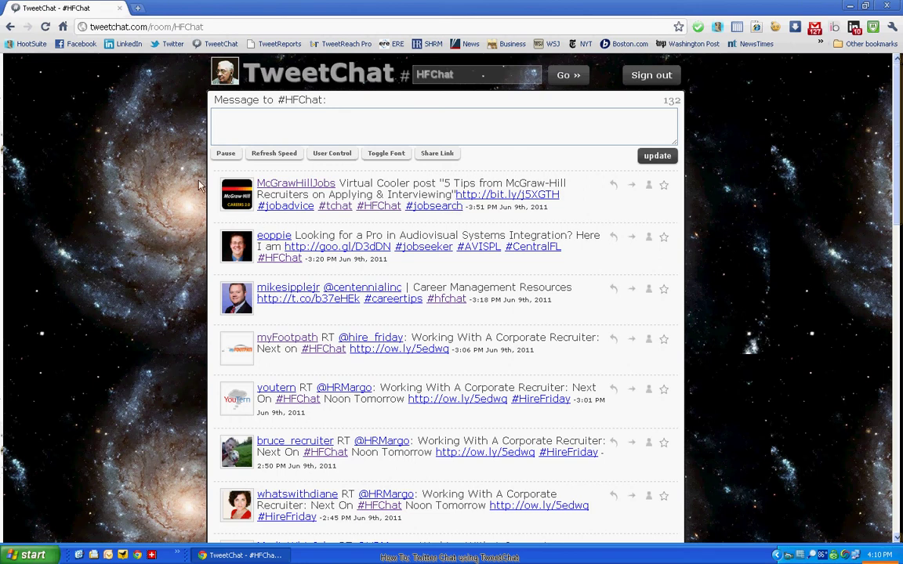
Step: Pause and resume the #HFChat tweet stream, then scroll through the tweets and back up
left_click(221, 154)
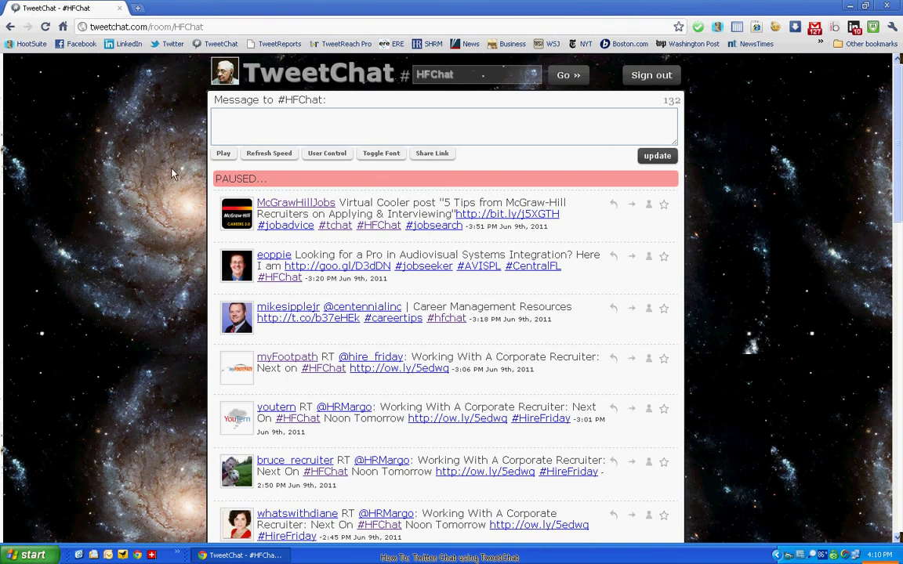
left_click(223, 154)
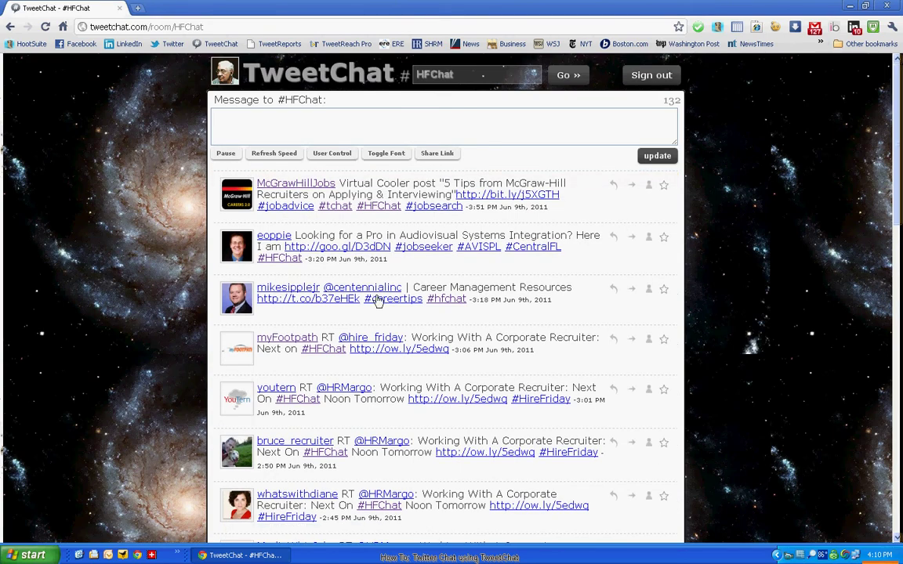
scroll(384, 288, "down", 15)
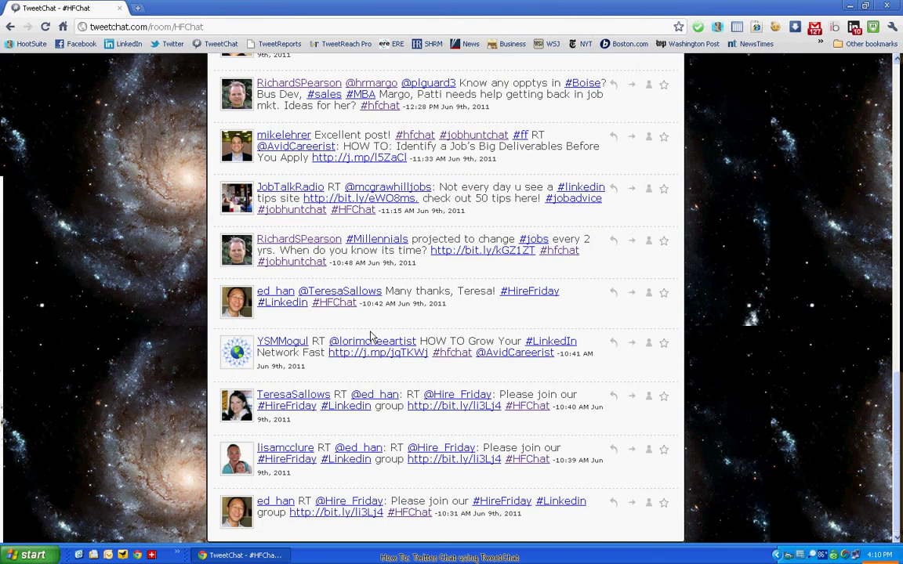
scroll(371, 336, "up", 20)
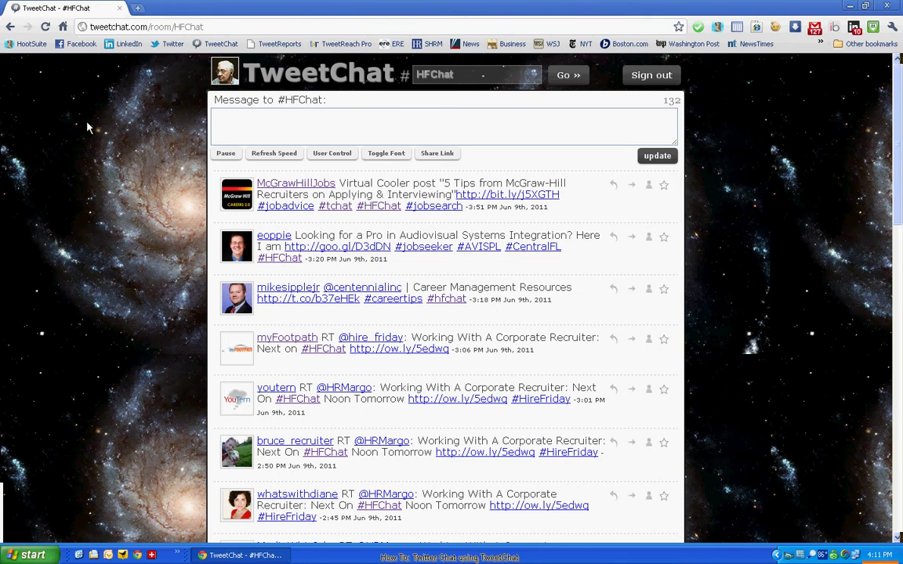
Step: Set the room's Refresh Speed slider to every 5 seconds
left_click(259, 154)
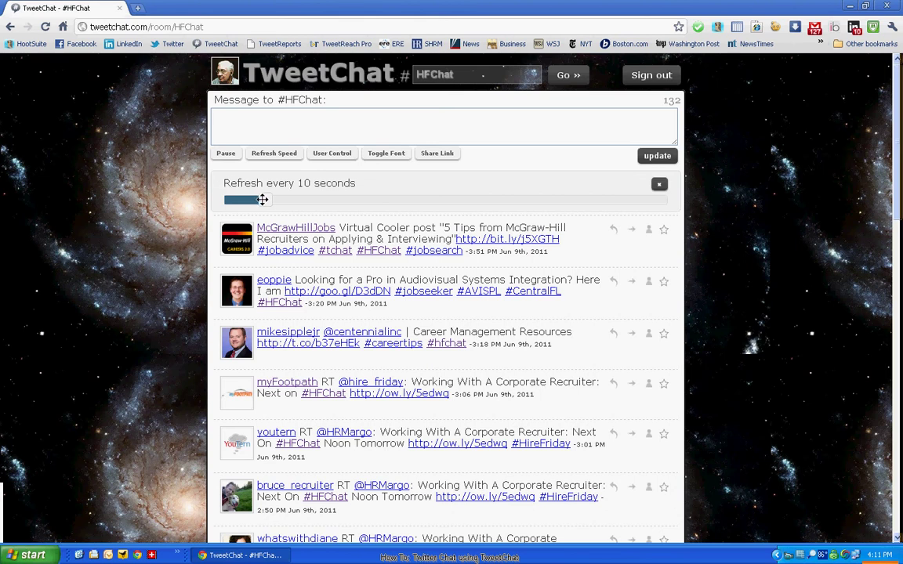
left_click_drag(258, 199, 226, 206)
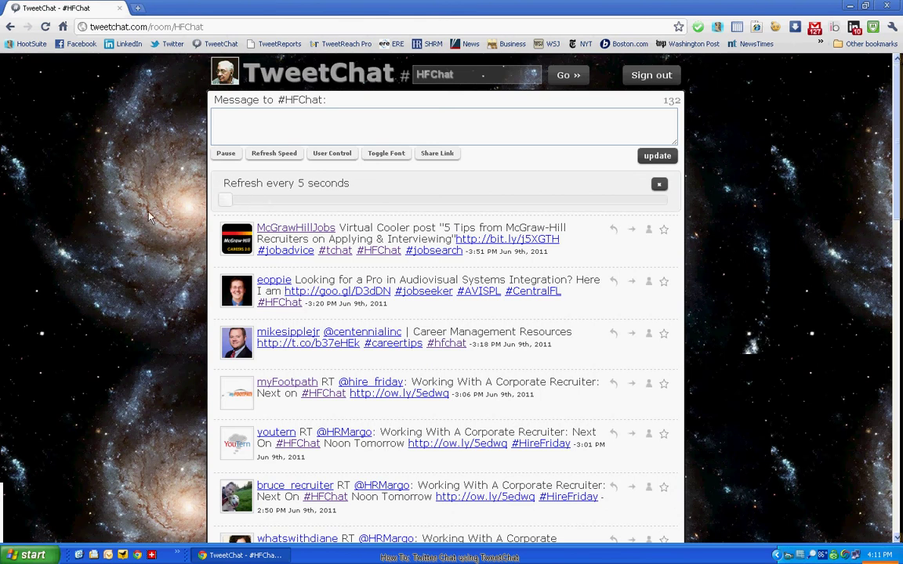
left_click_drag(223, 204, 188, 188)
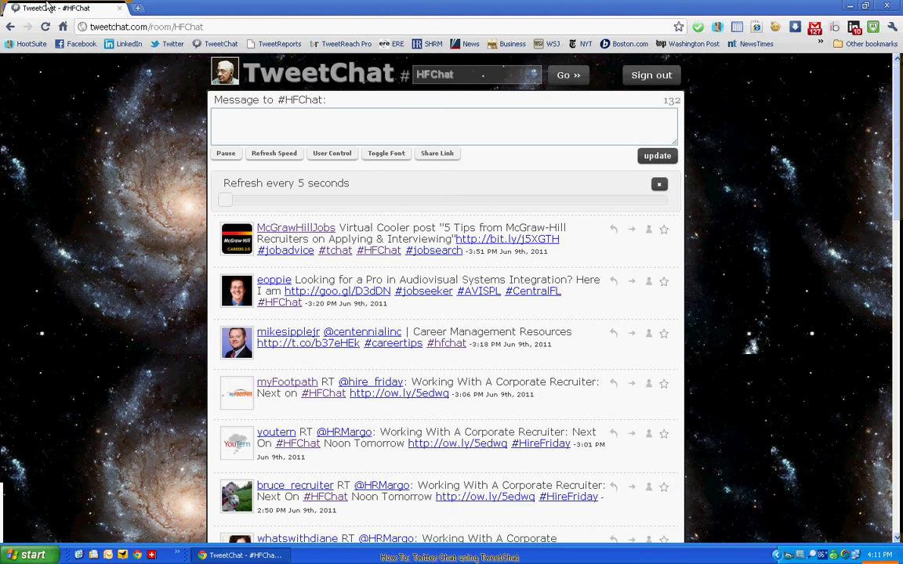
Step: Close the refresh bar, then show and close the Feature/Block users panel
left_click(659, 186)
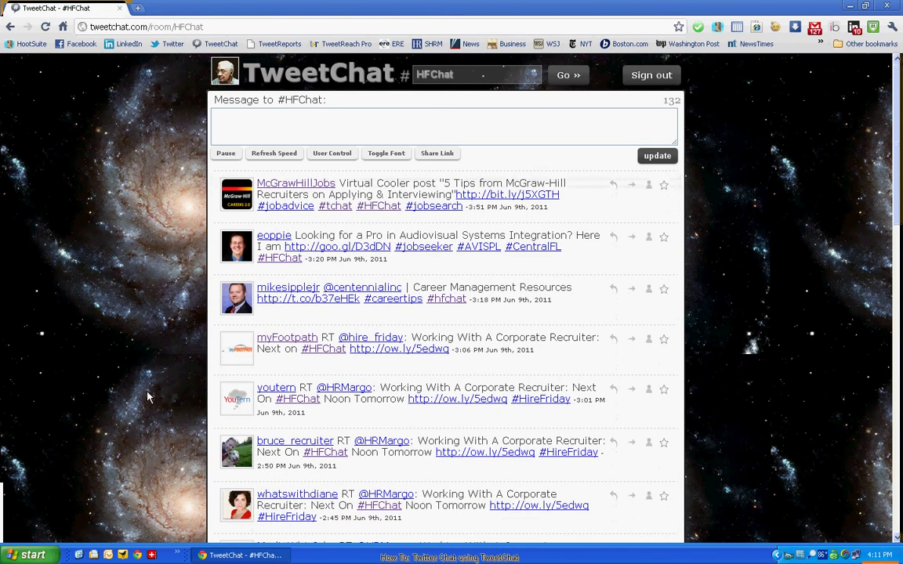
left_click(337, 154)
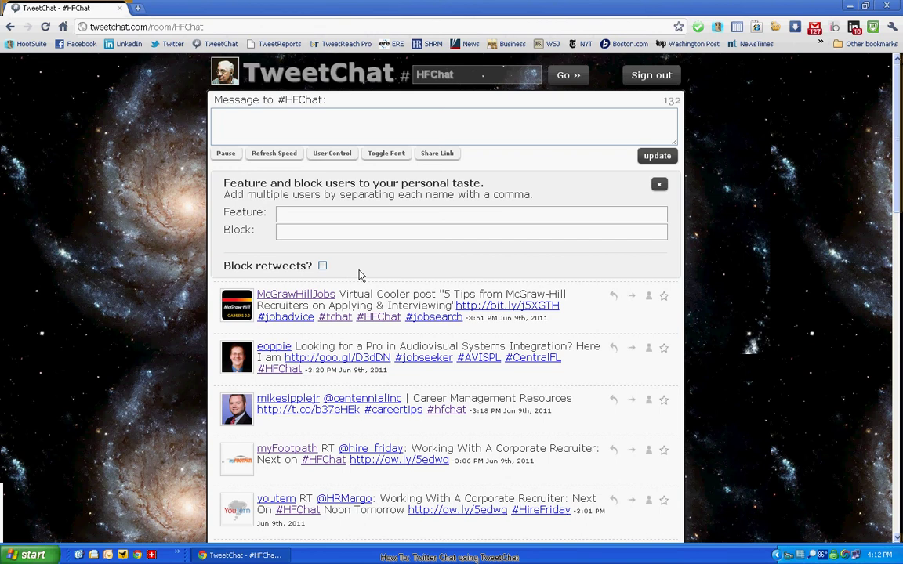
left_click(658, 184)
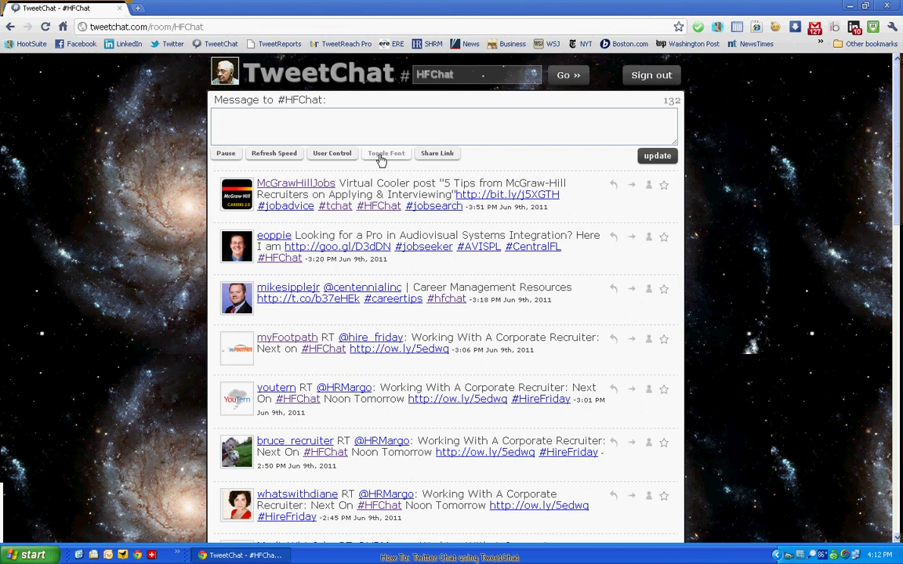
Step: Toggle the tweet font to compact, back to large, then compact again
left_click(380, 159)
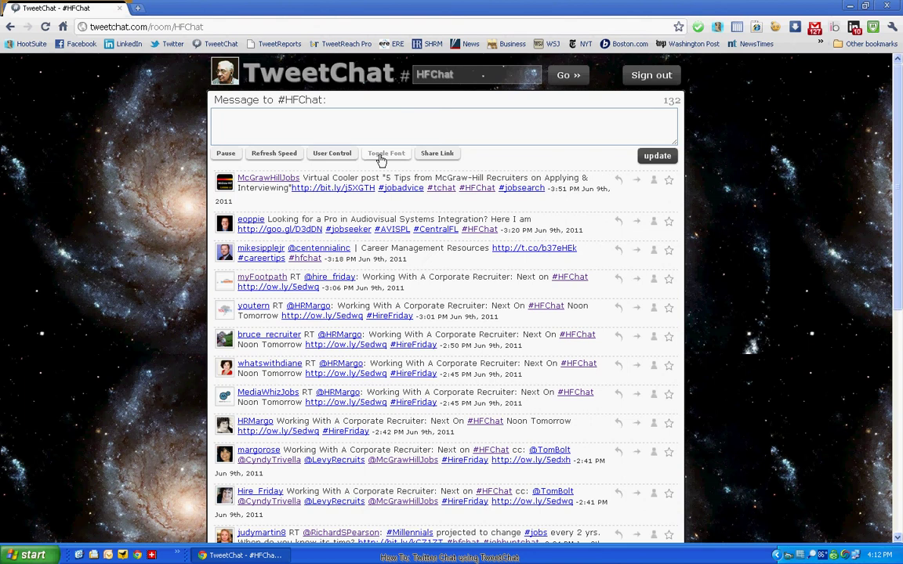
left_click(380, 159)
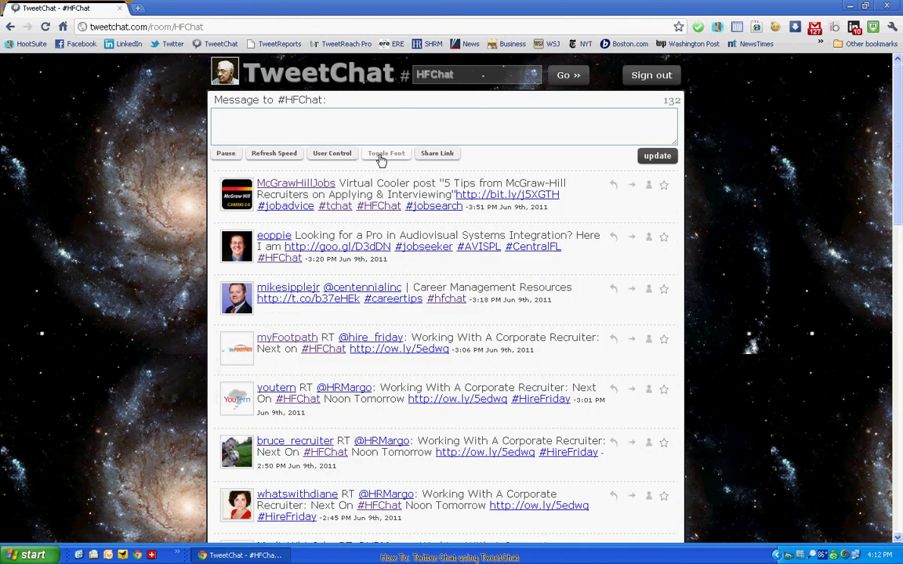
left_click(380, 159)
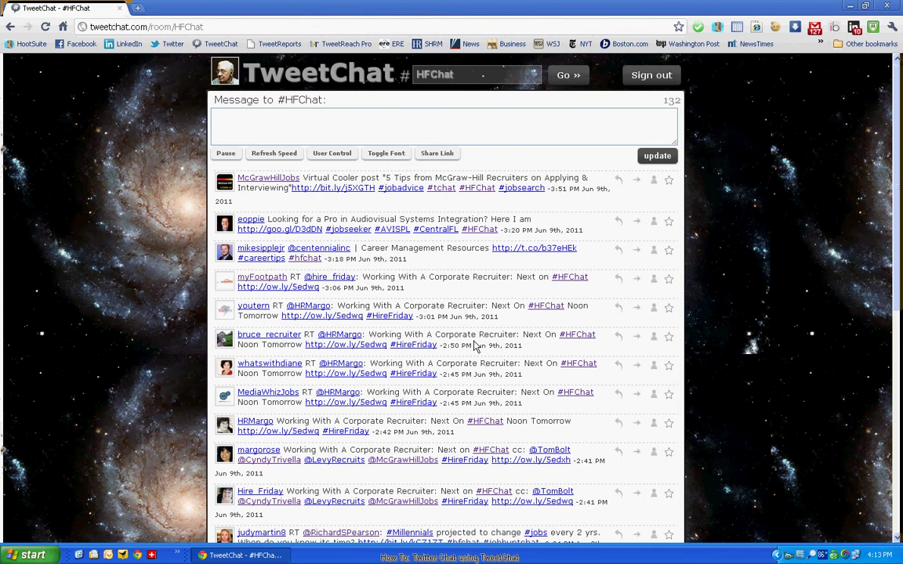
left_click(430, 155)
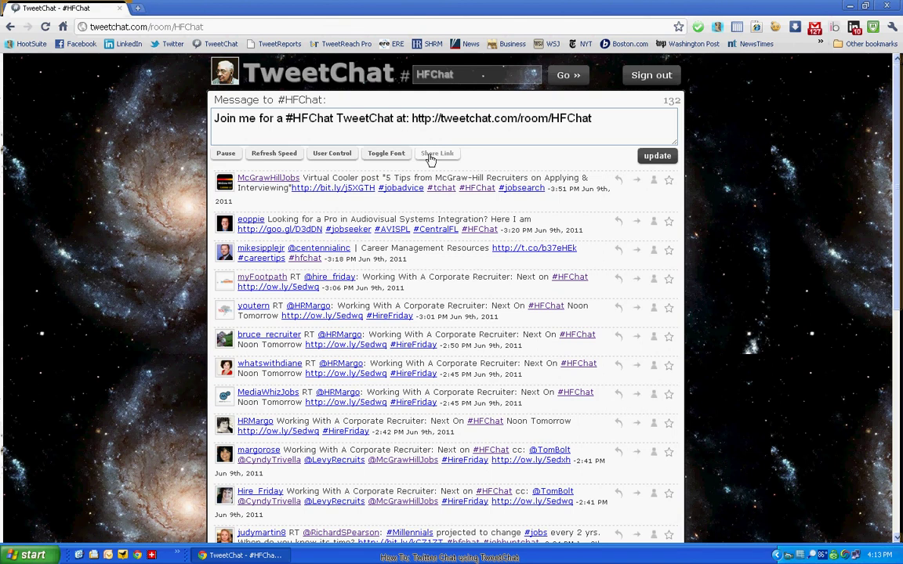
left_click(623, 121)
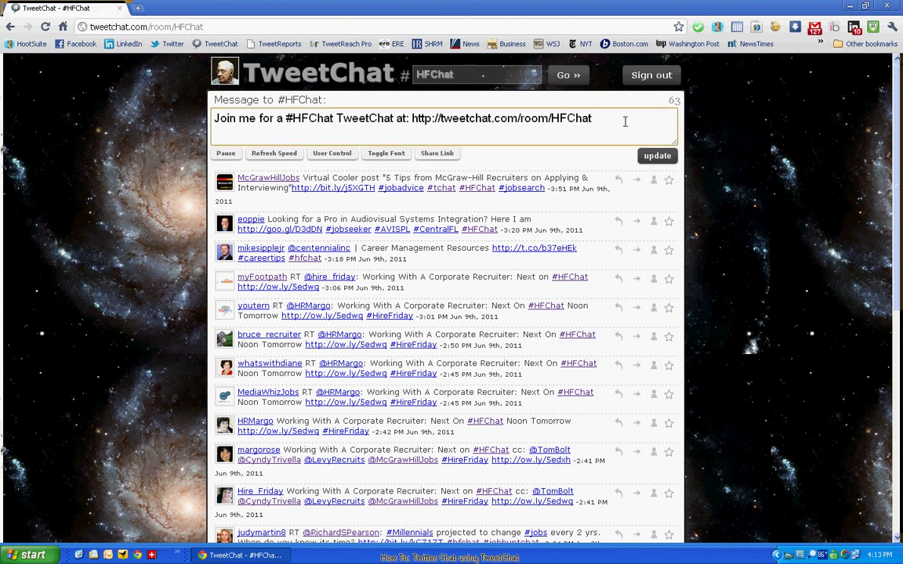
type("@HRMargo")
Step: Replace the invitation with 'This is a test of TweetChat for chatting on Twitter' and post it
left_click_drag(664, 125, 94, 122)
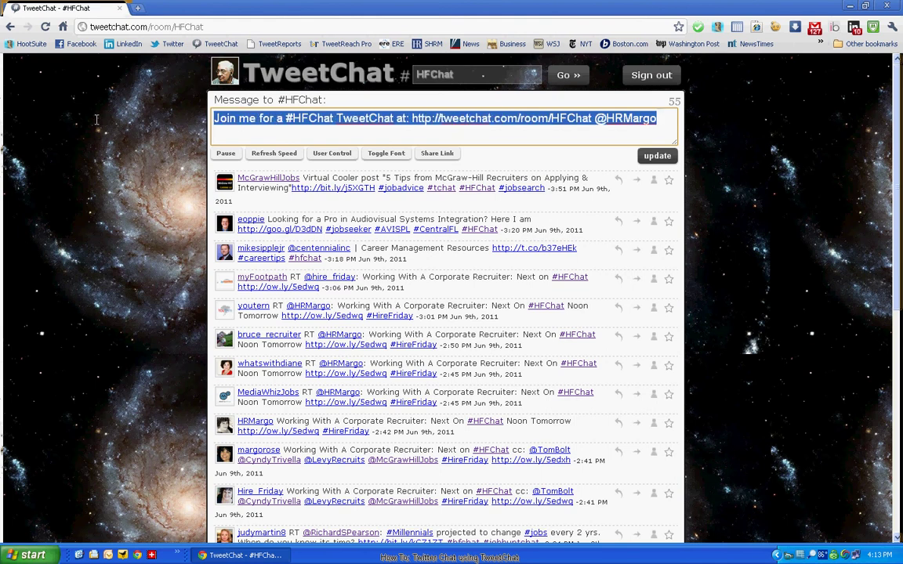
key("BackSpace")
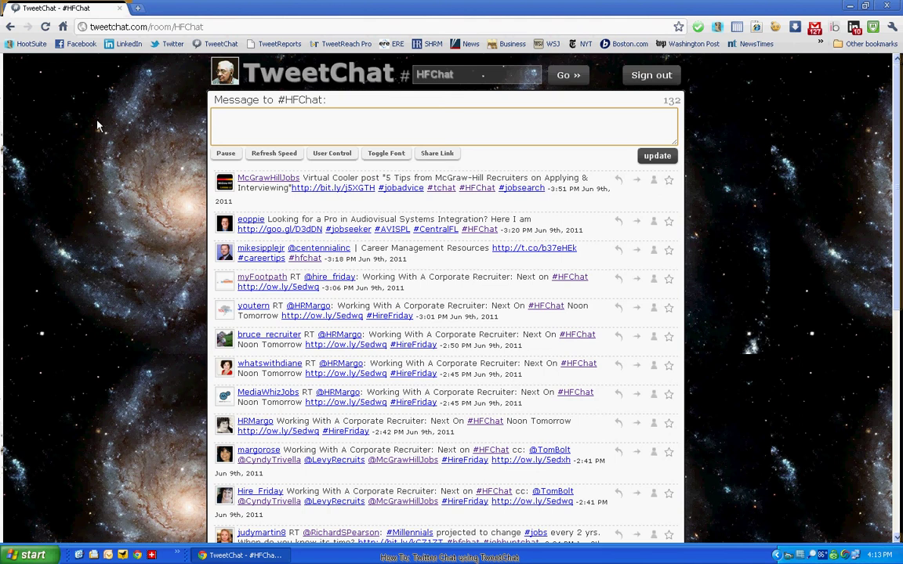
type("This is a test of Twee")
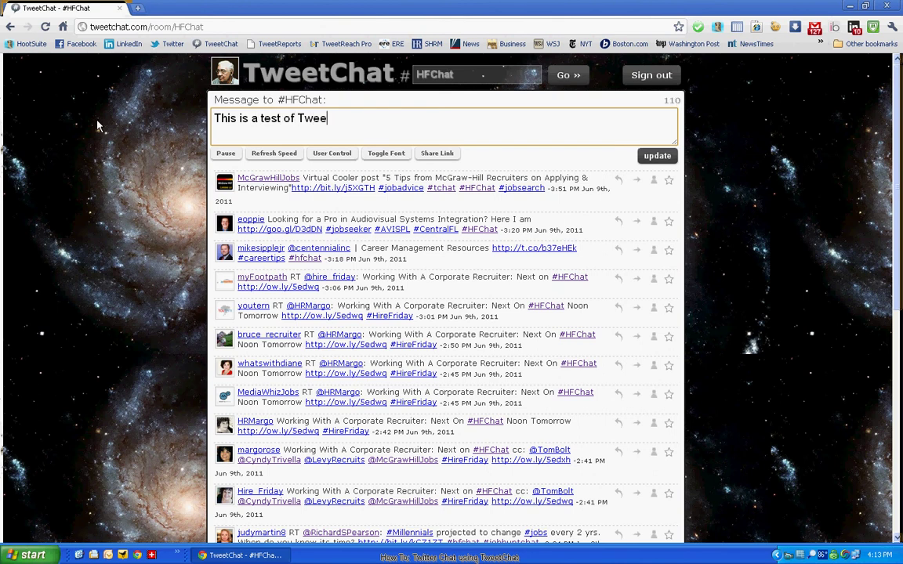
type("tChat for ")
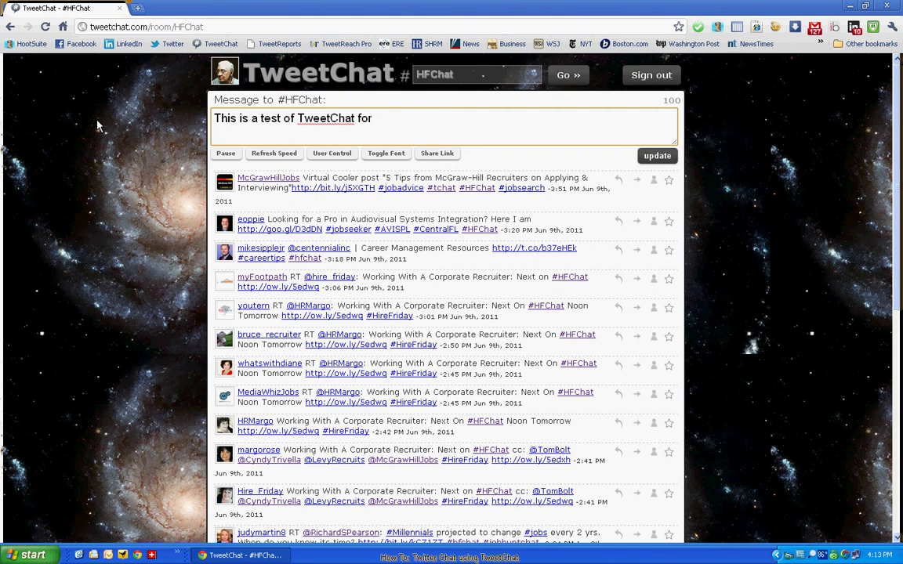
type("chatting on T")
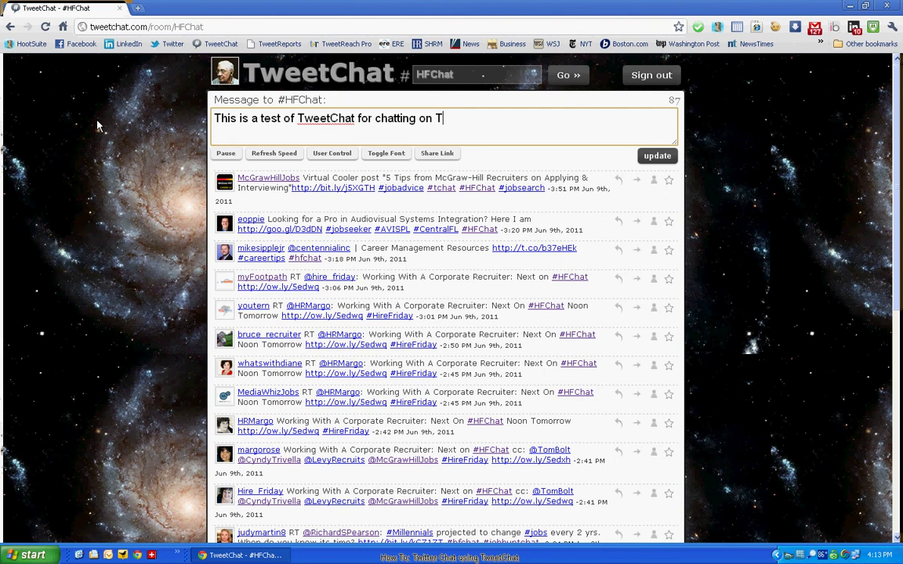
type("witter")
left_click(661, 157)
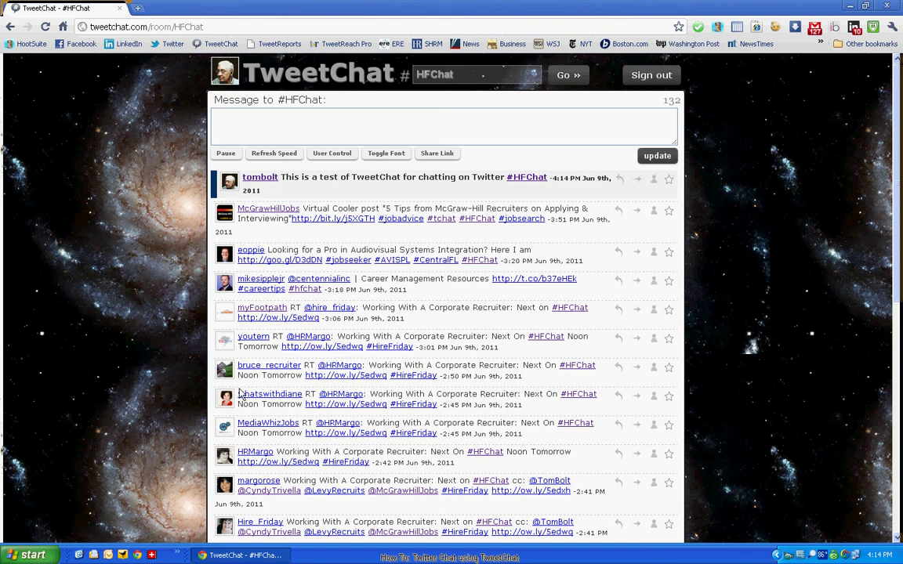
Step: Reply to the Corporate Recruiter tweet, deleting the cc'd mentions and selecting the remaining handle
scroll(360, 258, "down", 2)
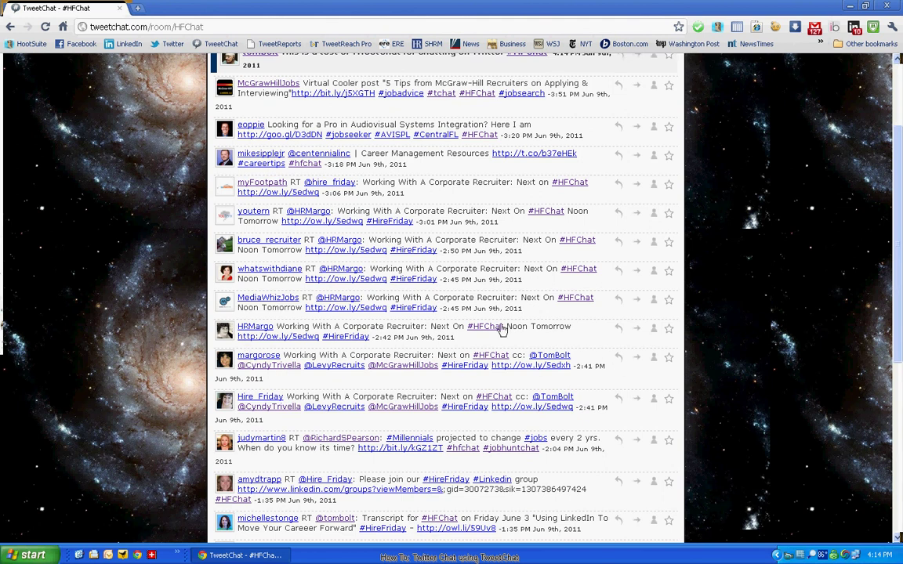
left_click(619, 360)
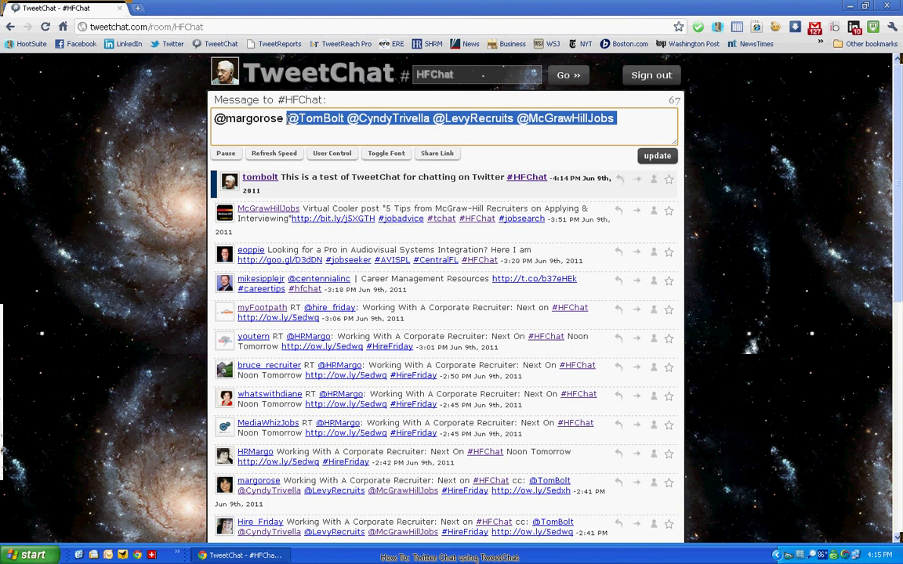
key("BackSpace")
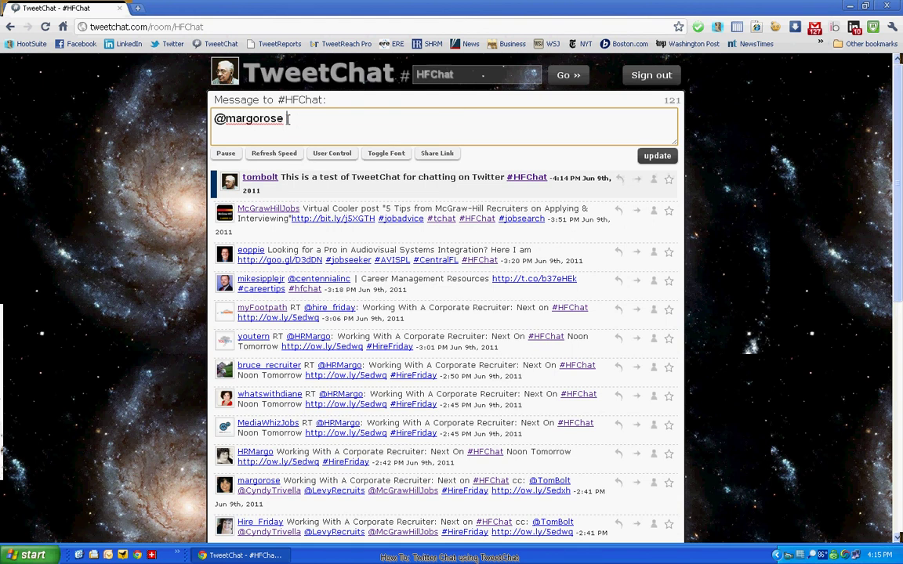
left_click_drag(287, 118, 146, 110)
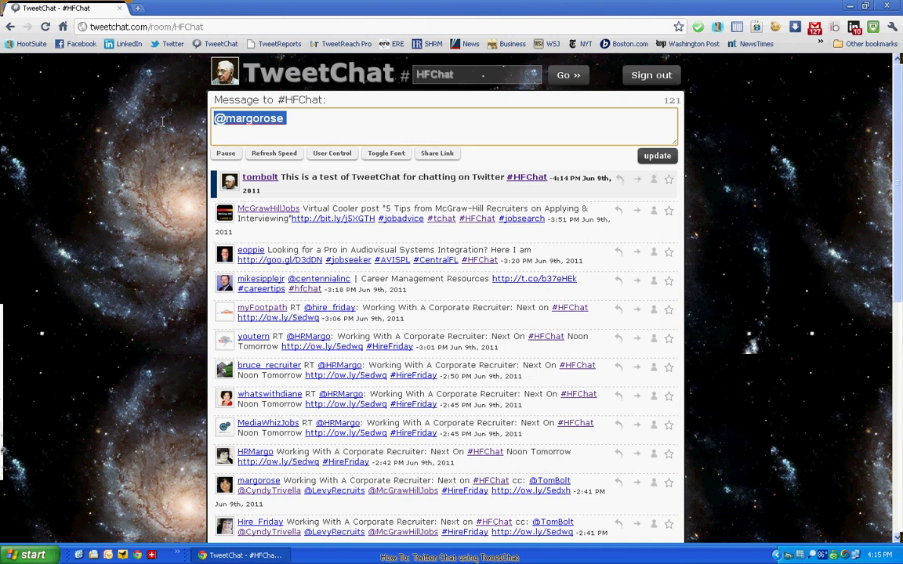
Step: Clear the reply and load the Corporate Recruiter tweet into the message box as a retweet
key("BackSpace")
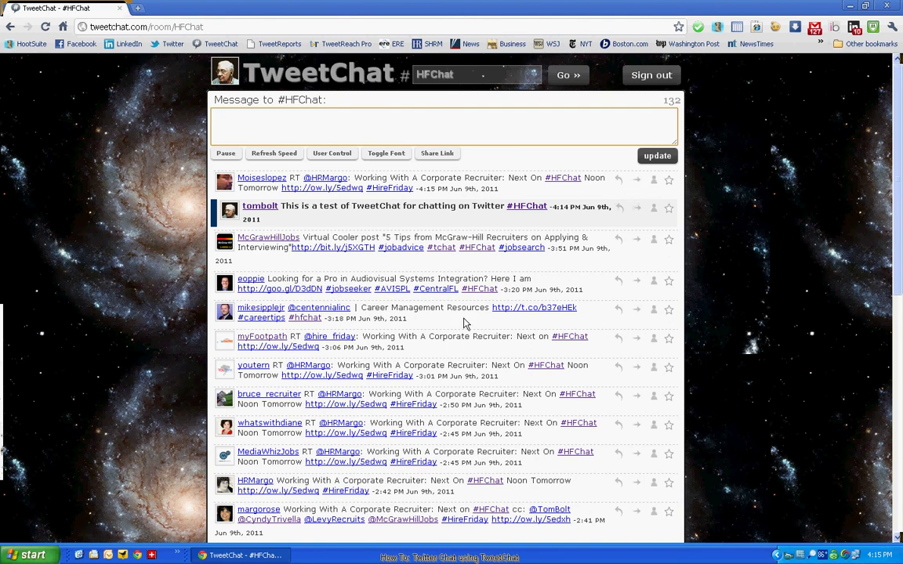
scroll(345, 329, "down", 4)
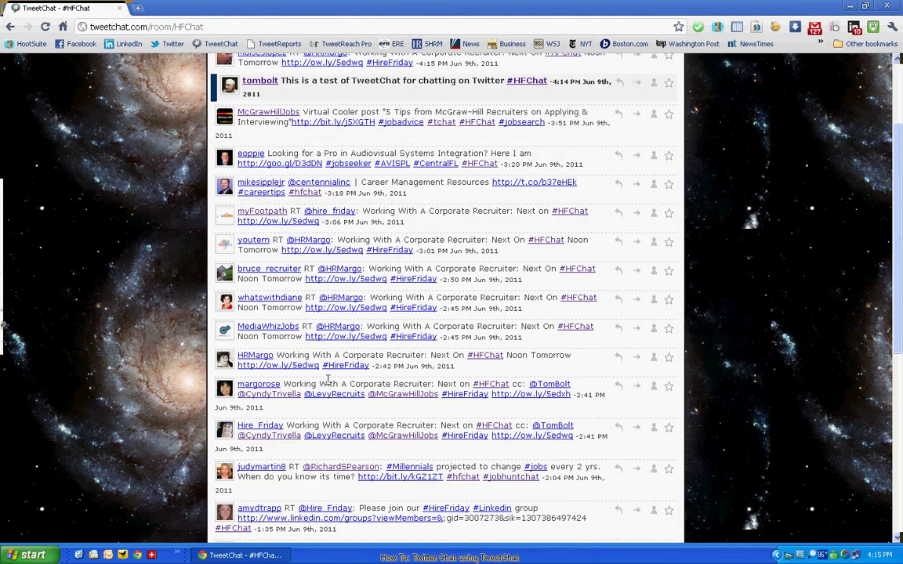
left_click(638, 387)
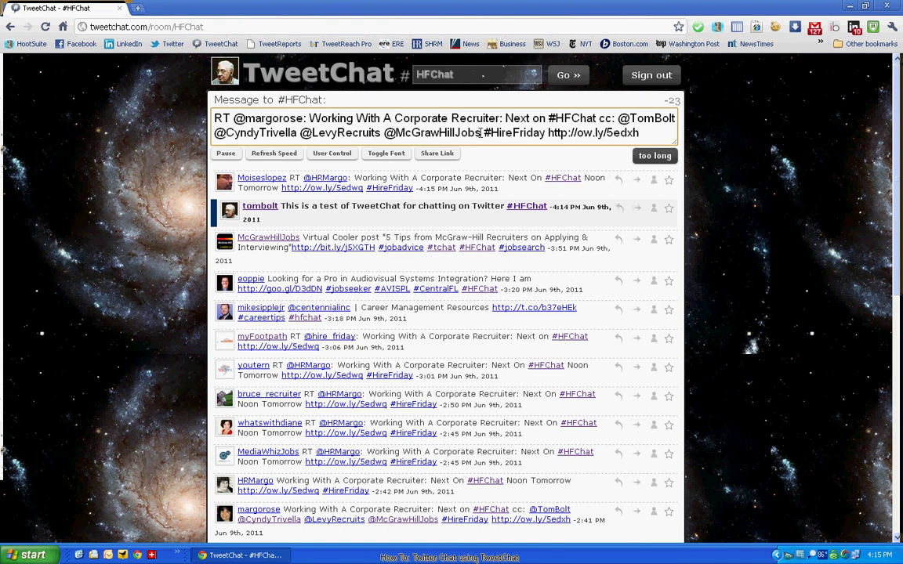
Step: Strip the cc mentions until the retweet fits 140 characters, then post it
left_click_drag(480, 133, 213, 133)
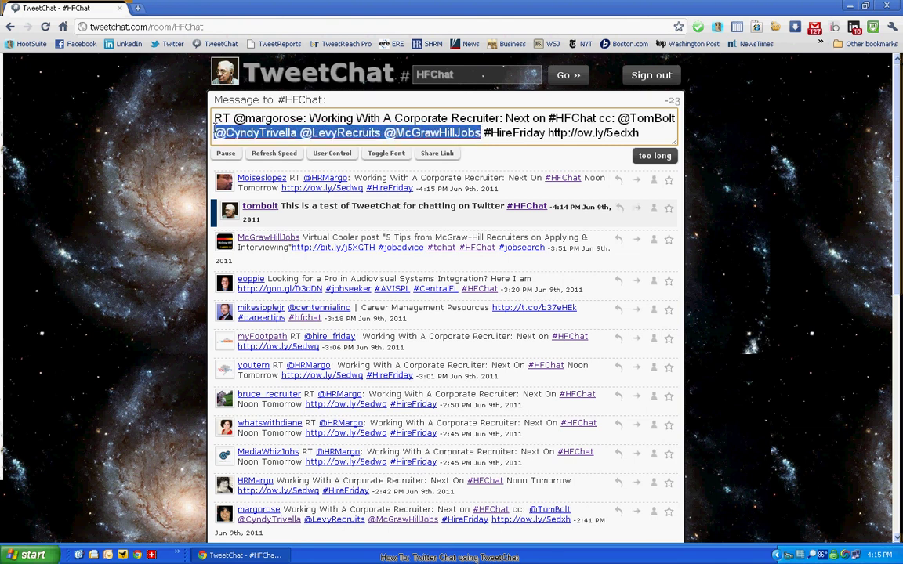
key("Delete")
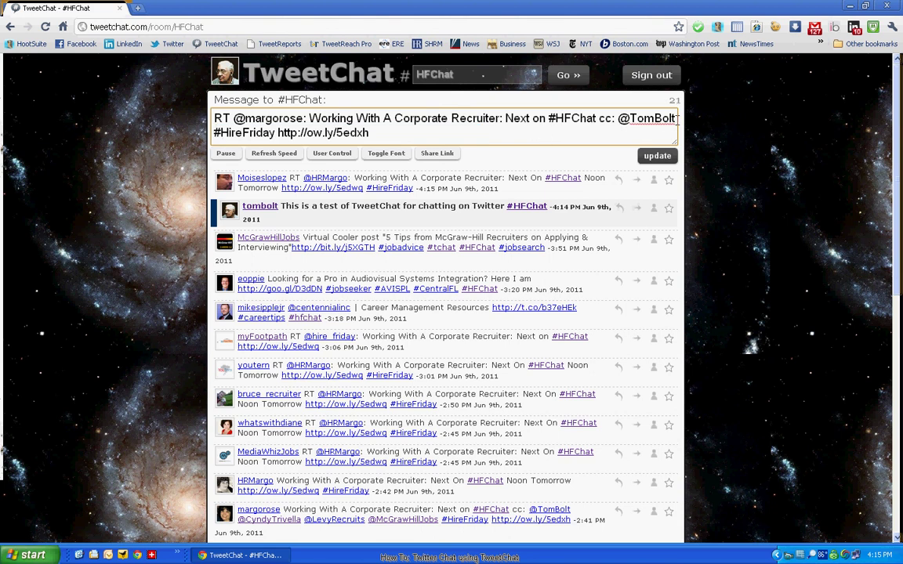
key("BackSpace")
key("BackSpace")
key("BackSpace")
key("BackSpace")
key("BackSpace")
key("BackSpace")
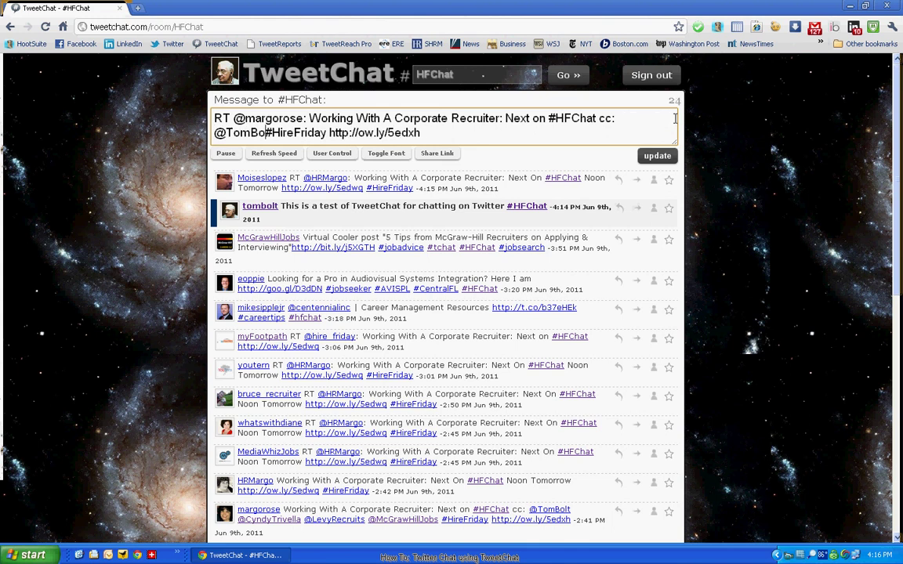
key("BackSpace")
key("BackSpace")
key("BackSpace")
key("BackSpace")
key("BackSpace")
key("BackSpace")
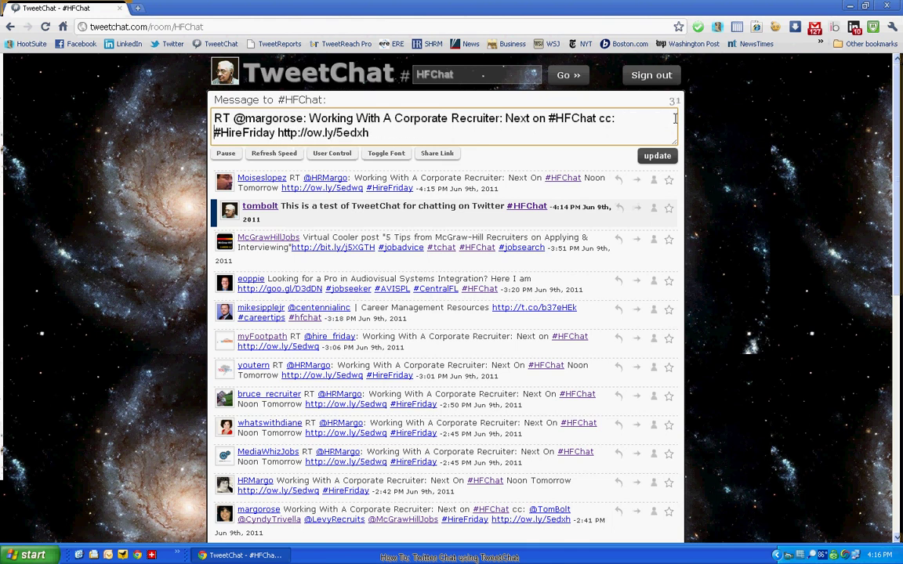
key("BackSpace")
key("BackSpace")
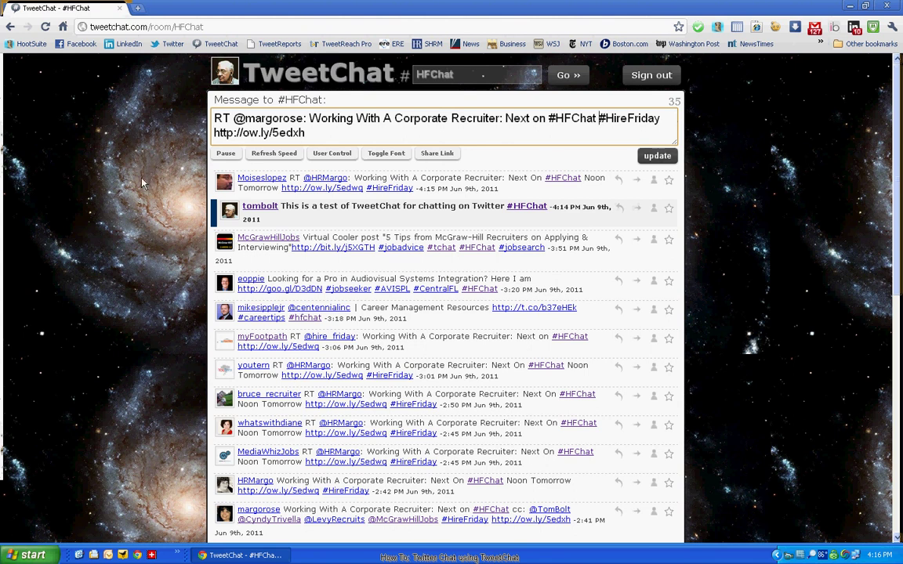
left_click(653, 161)
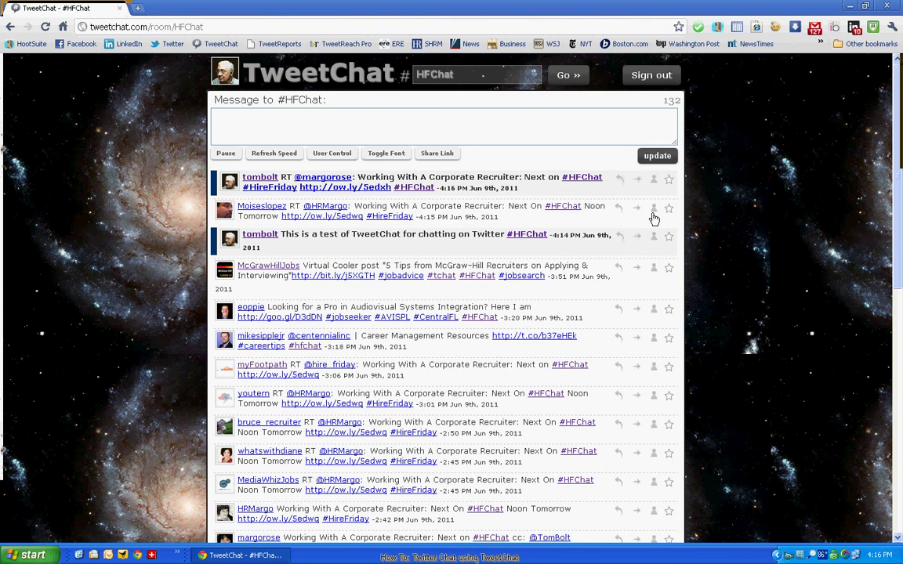
Step: Reveal the Feature | Block links for the author of the second tweet in the feed
left_click(653, 211)
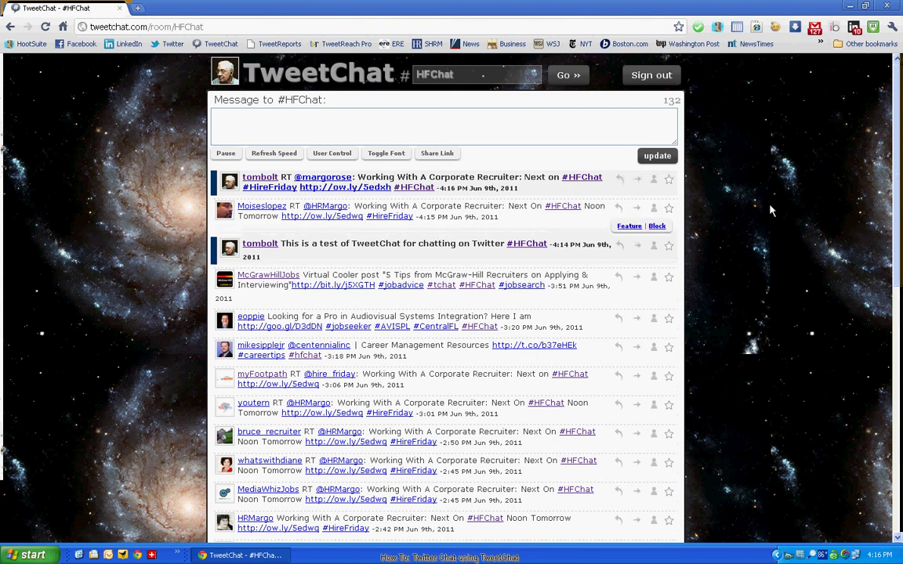